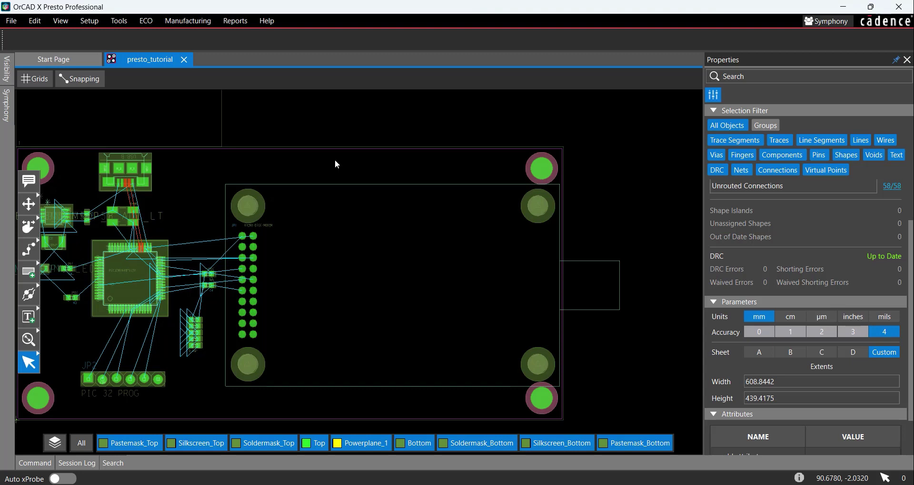
# Step: Open the Constraint Manager and display the Differential Pair worksheet of the Electrical Constraint Set routing rules
pyautogui.click(124, 22)
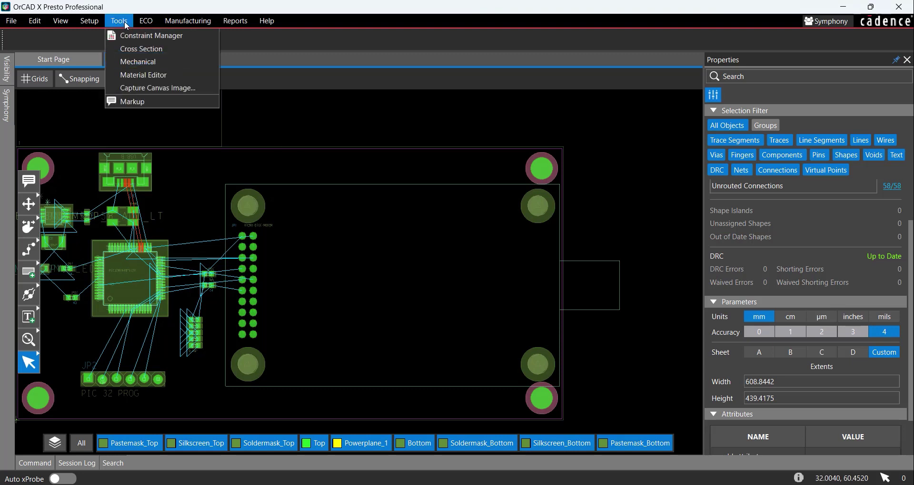
pyautogui.click(206, 38)
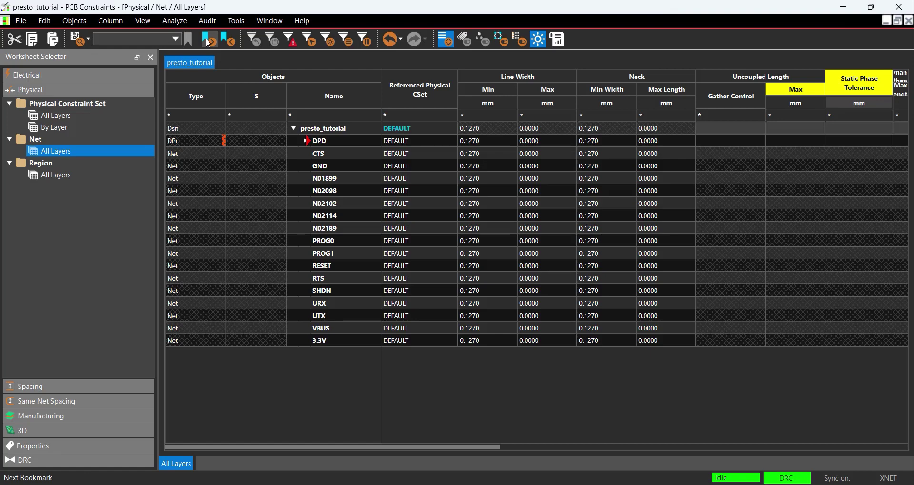
pyautogui.click(112, 73)
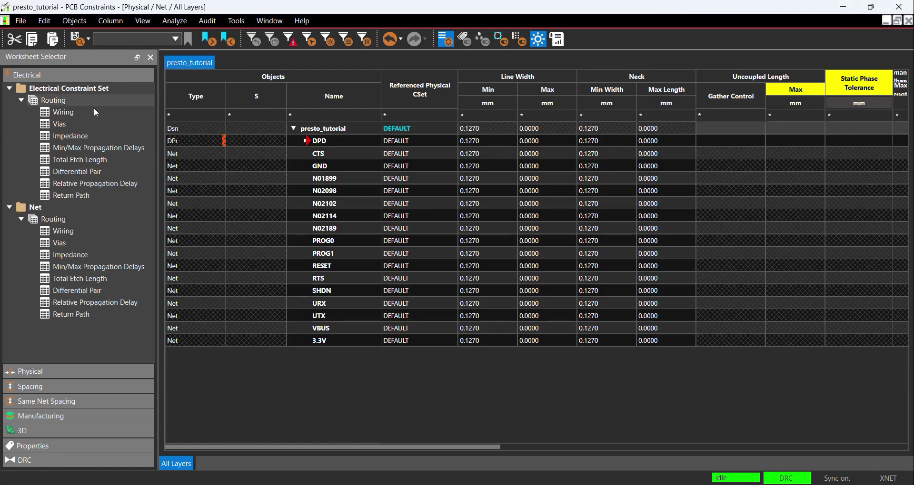
pyautogui.click(106, 173)
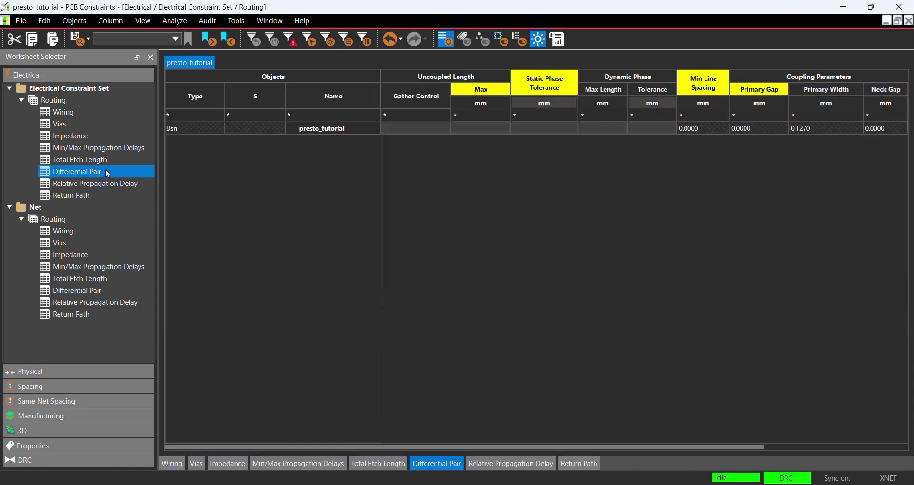
# Step: Create an electrical constraint set named DP under the presto_tutorial design
pyautogui.rightClick(342, 131)
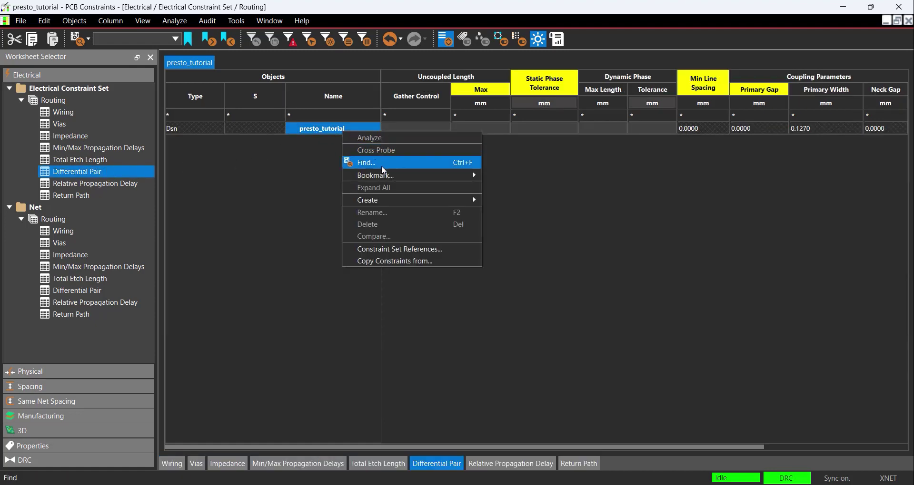
pyautogui.moveTo(402, 199)
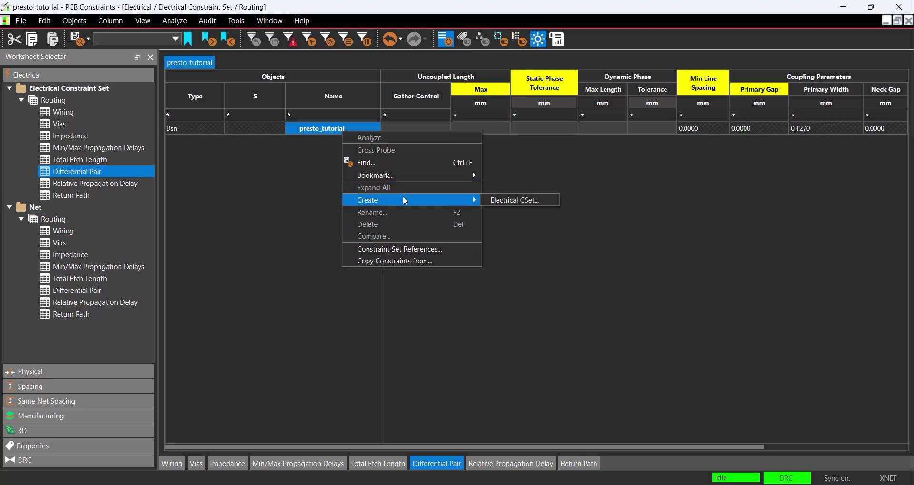
pyautogui.click(553, 205)
pyautogui.write('DP')
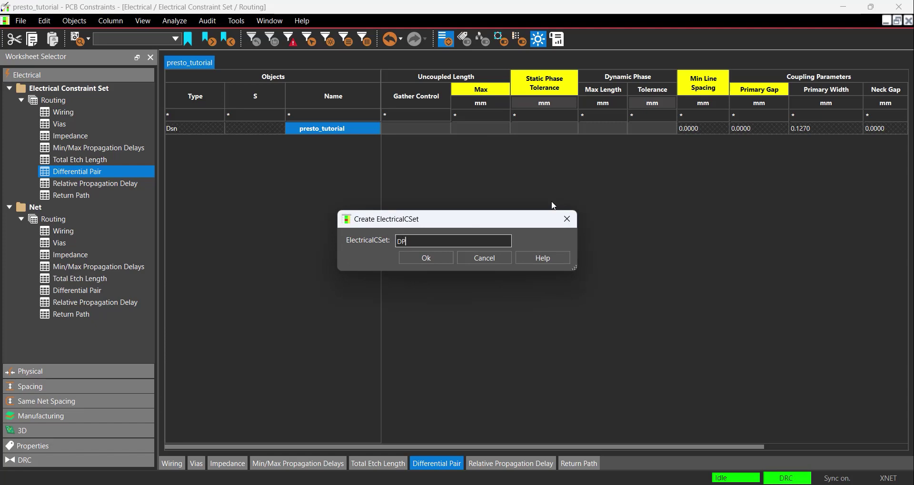
pyautogui.click(443, 257)
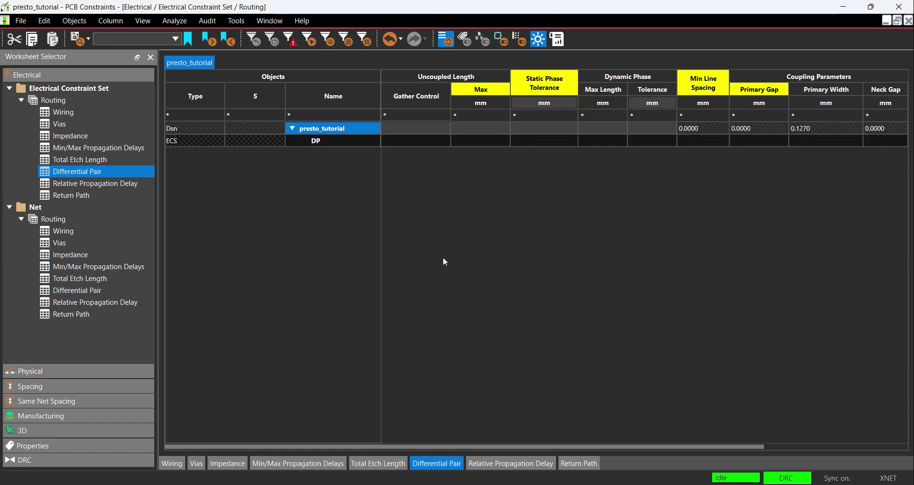
# Step: For the DP electrical set, set uncoupled length gather control to Ignore, its maximum to 5.08 mm, and static phase tolerance to 0.508 mm
pyautogui.click(430, 142)
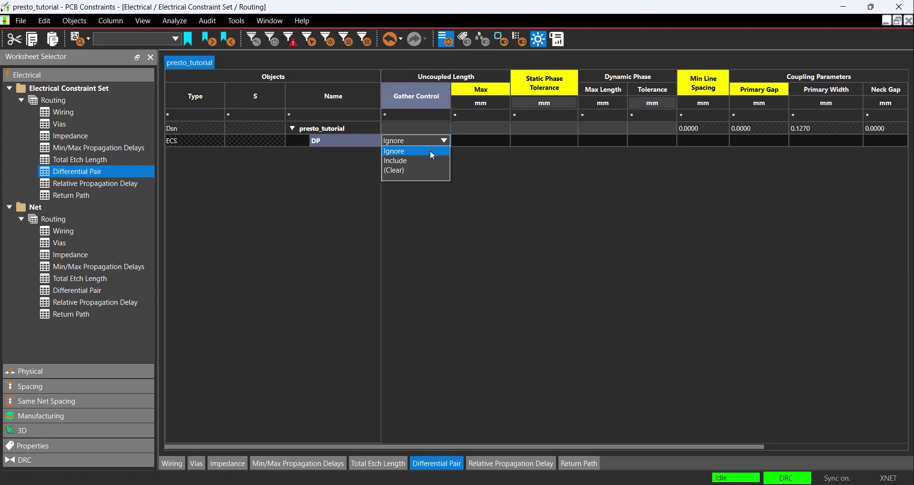
pyautogui.click(429, 150)
pyautogui.click(476, 141)
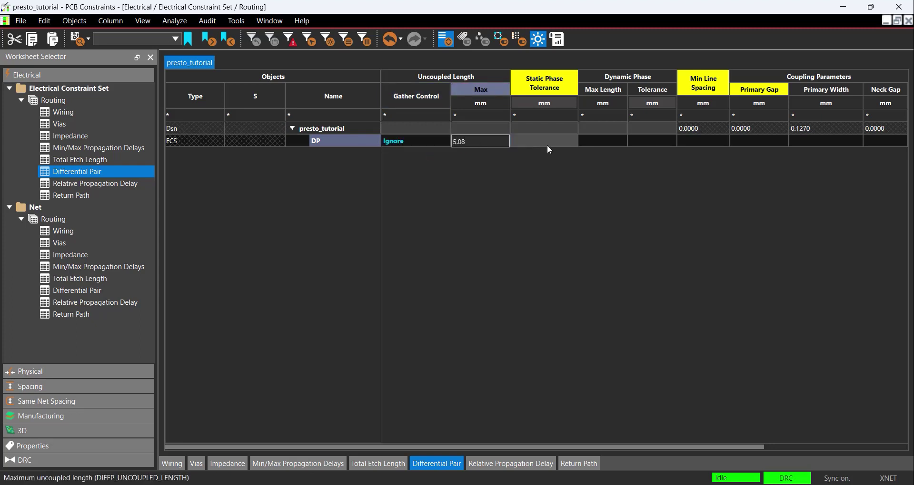
pyautogui.click(559, 139)
pyautogui.write('0.')
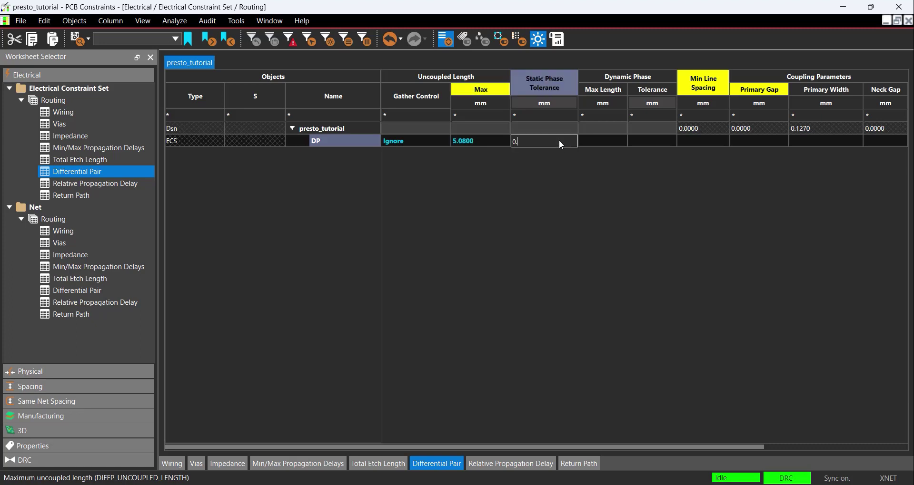
pyautogui.write('508')
pyautogui.press('Return')
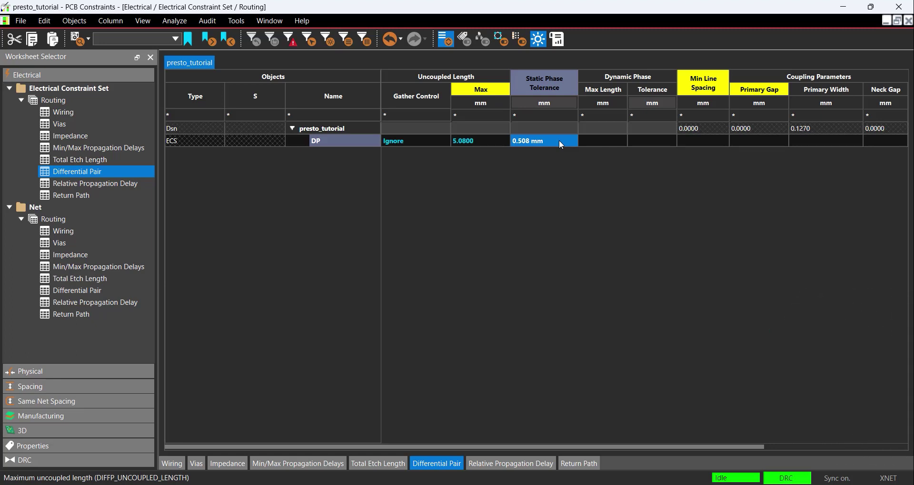
# Step: Assign the DP electrical constraint set to the DPD differential pair in the net-level routing rules and check its member nets
pyautogui.click(102, 290)
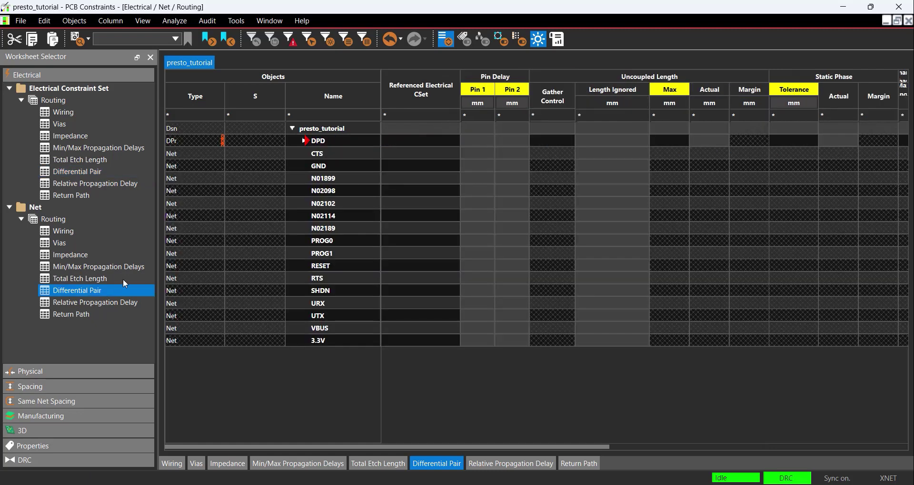
pyautogui.click(447, 140)
pyautogui.click(447, 141)
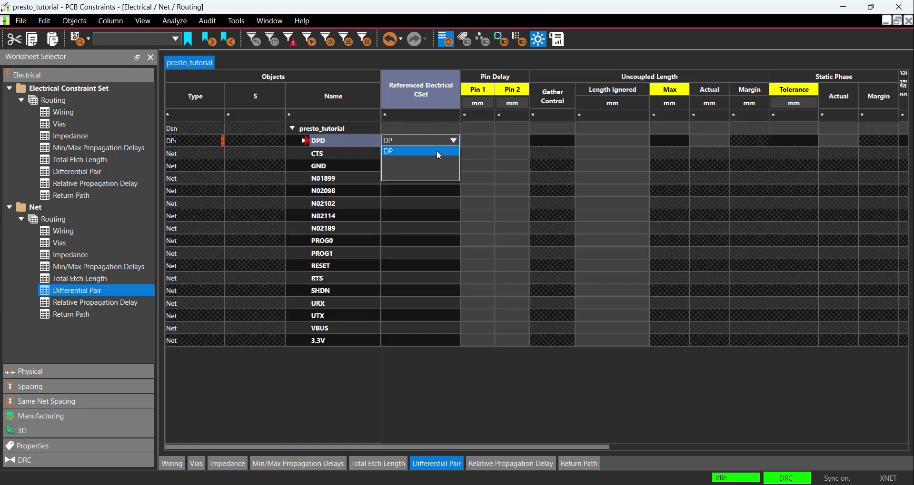
pyautogui.click(435, 152)
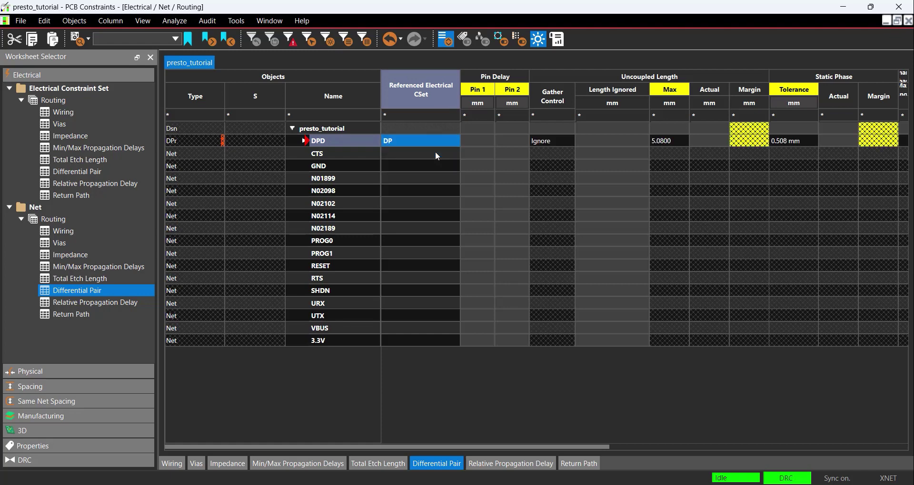
pyautogui.click(303, 141)
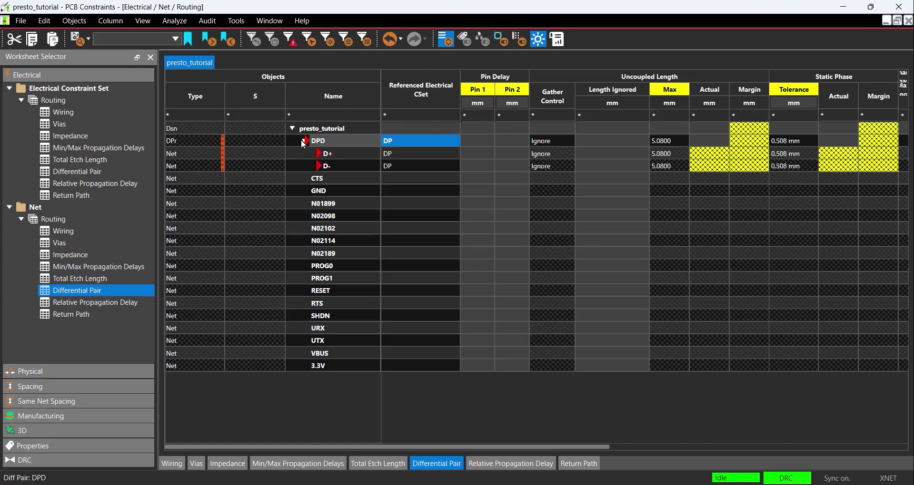
pyautogui.click(304, 141)
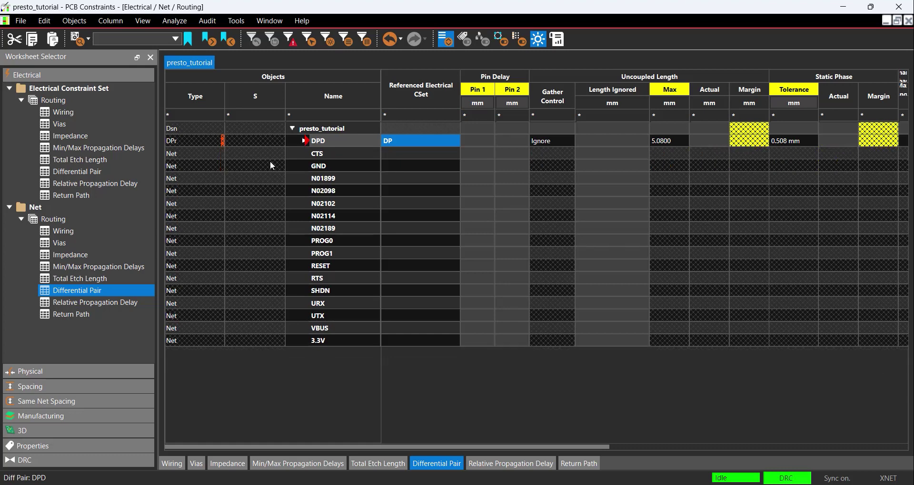
# Step: Create a physical constraint set named DP for all layers, based on the DEFAULT set
pyautogui.click(82, 370)
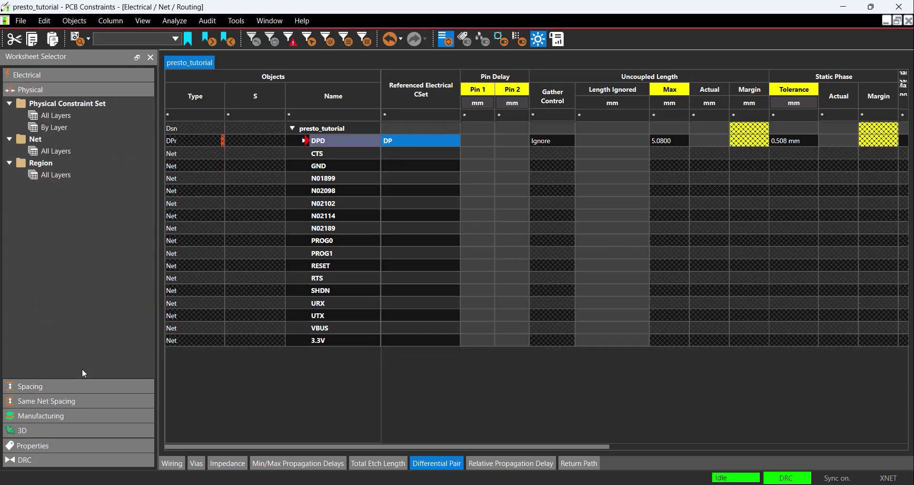
pyautogui.click(68, 118)
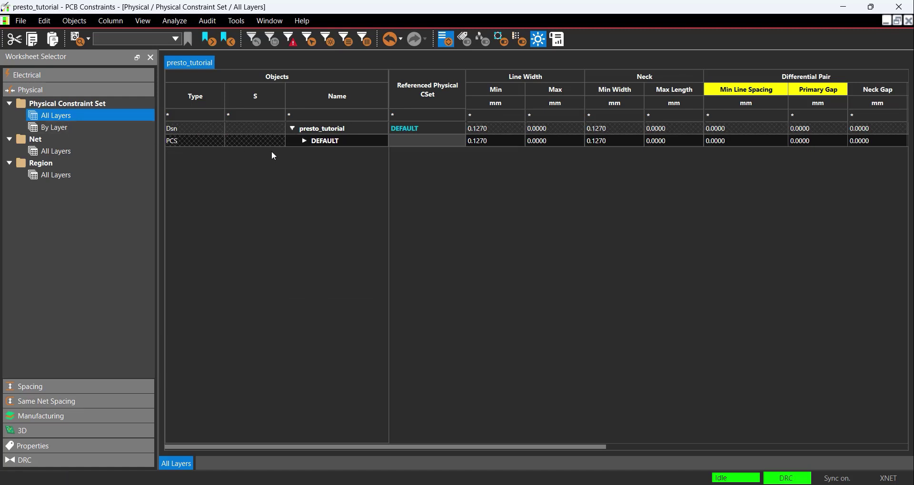
pyautogui.rightClick(321, 142)
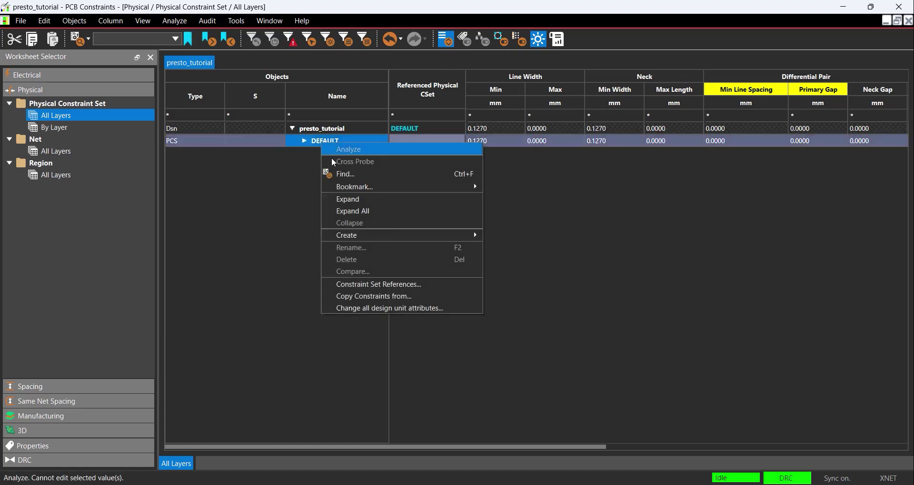
pyautogui.moveTo(416, 235)
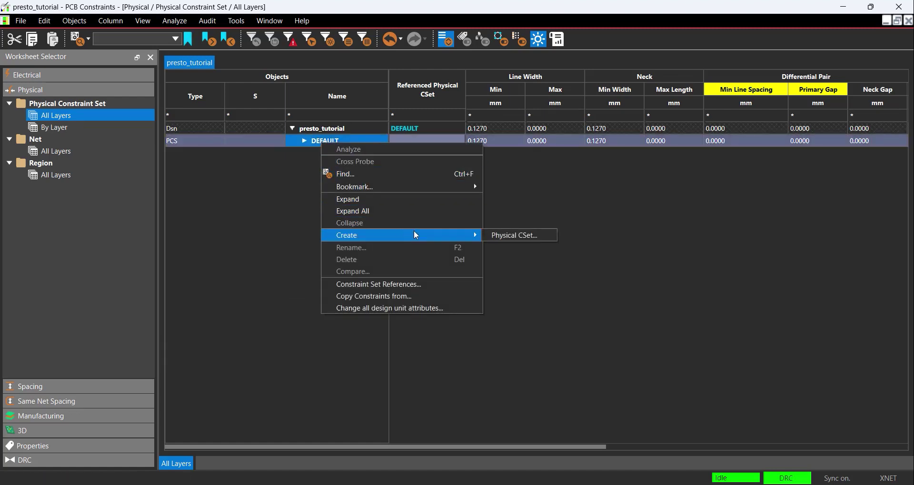
pyautogui.click(550, 238)
pyautogui.write('DP')
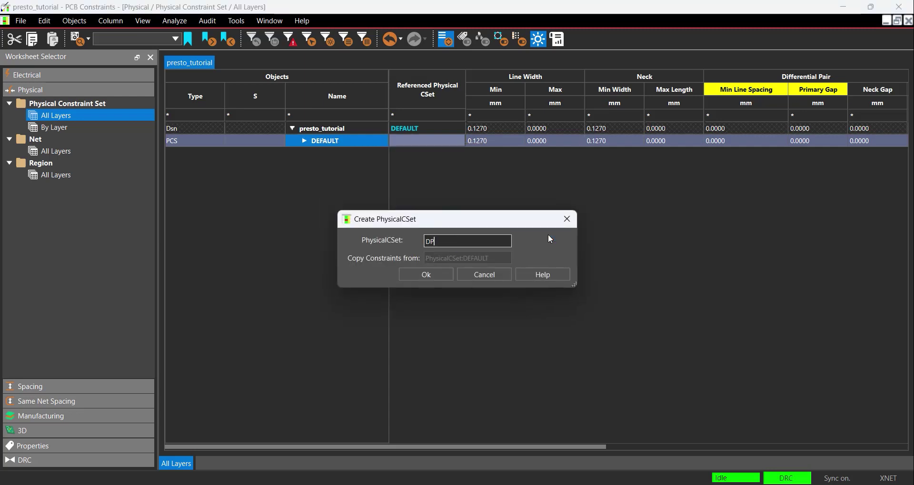
pyautogui.click(426, 276)
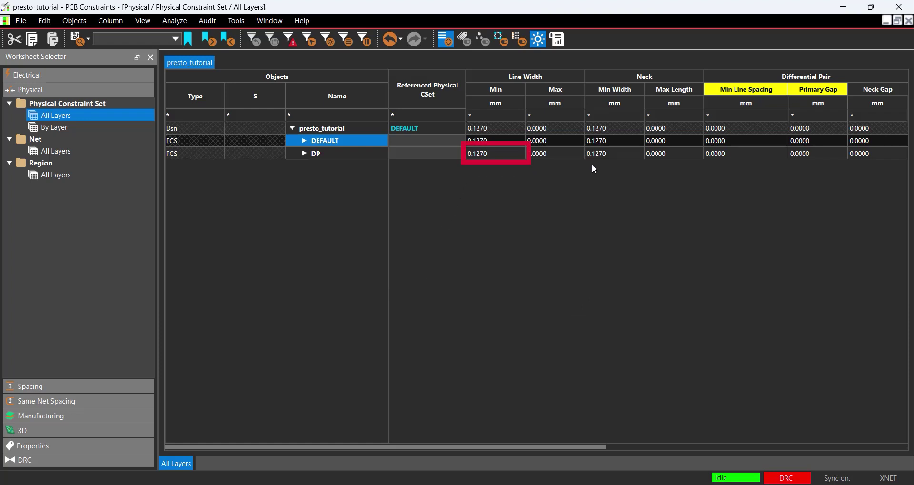
# Step: Set the differential pair primary gap of the DP physical constraint set to 0.127 mm
pyautogui.click(808, 153)
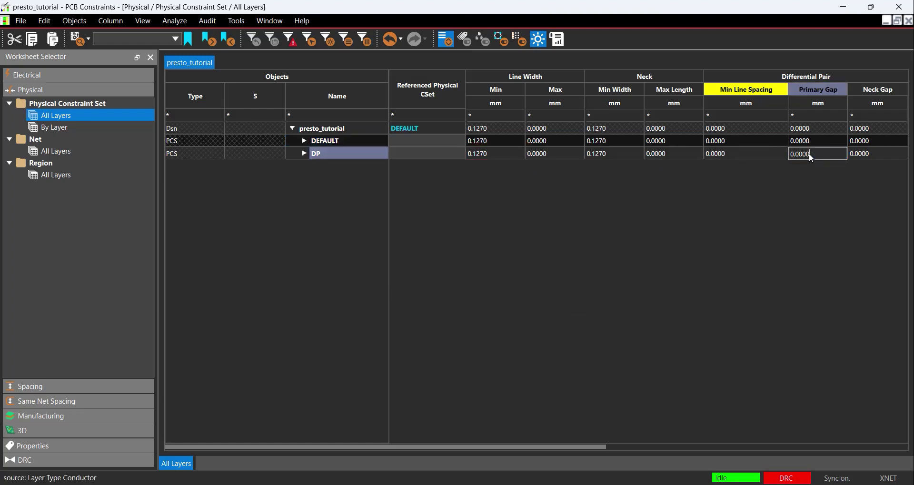
pyautogui.write('0.127')
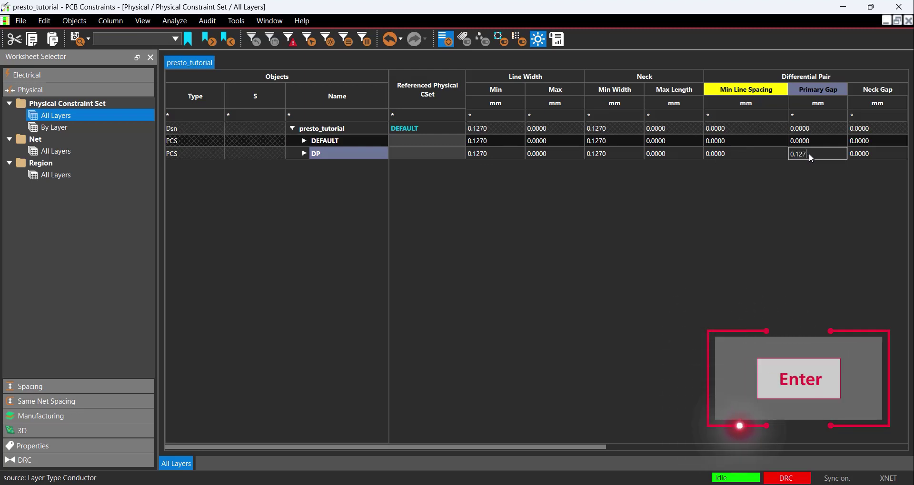
pyautogui.press('Return')
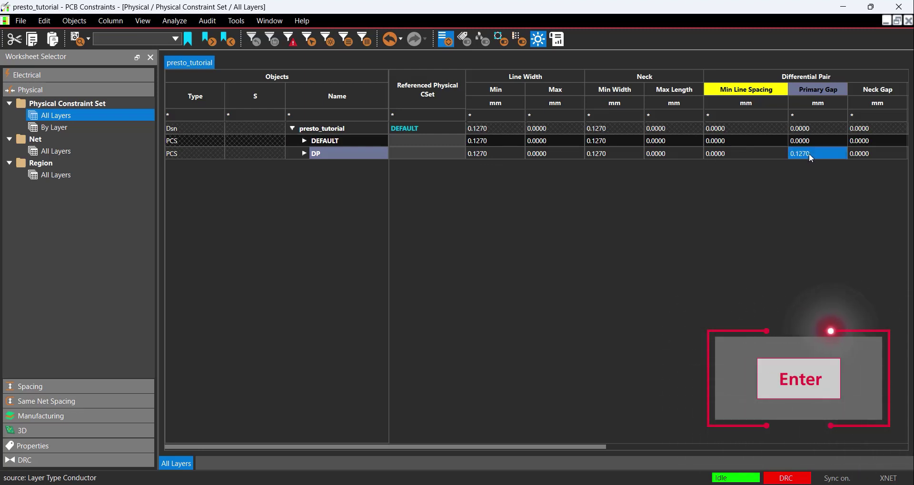
# Step: Assign the DP physical constraint set to the DPD differential pair in the net-level rules and check its member nets
pyautogui.click(69, 151)
pyautogui.click(67, 118)
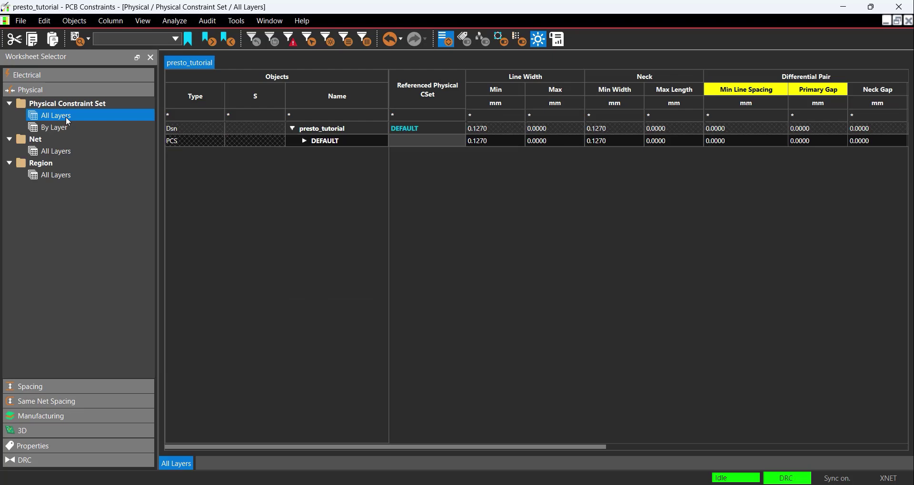
pyautogui.click(68, 151)
pyautogui.click(442, 140)
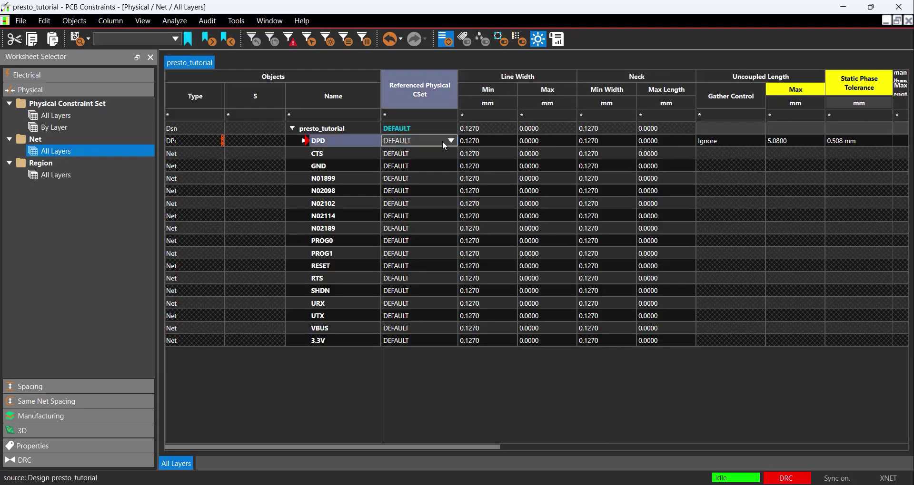
pyautogui.click(441, 141)
pyautogui.click(434, 161)
pyautogui.click(305, 140)
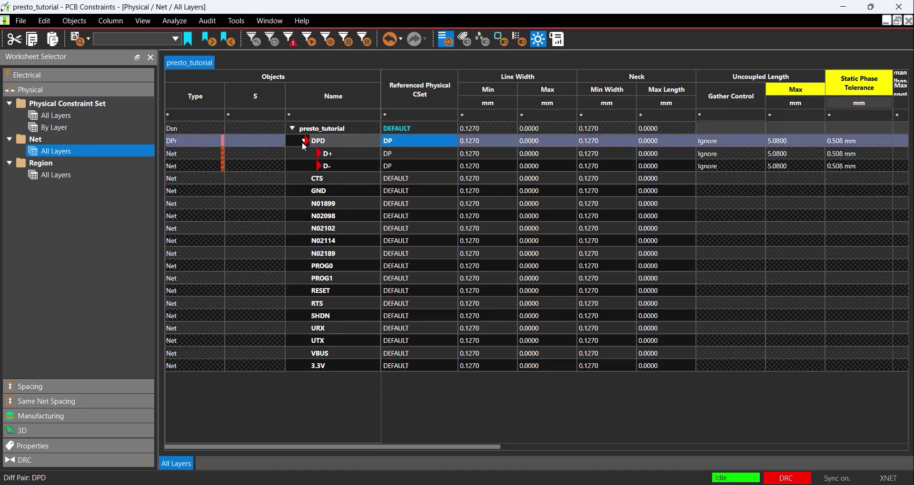
pyautogui.click(304, 141)
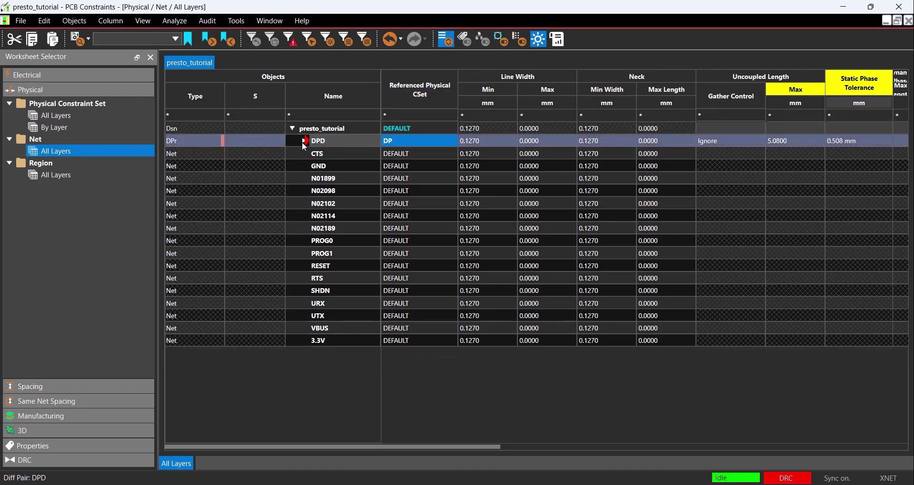
# Step: Turn on all differential pair checks in the electrical analysis modes, apply them, and close the Constraint Manager
pyautogui.click(179, 22)
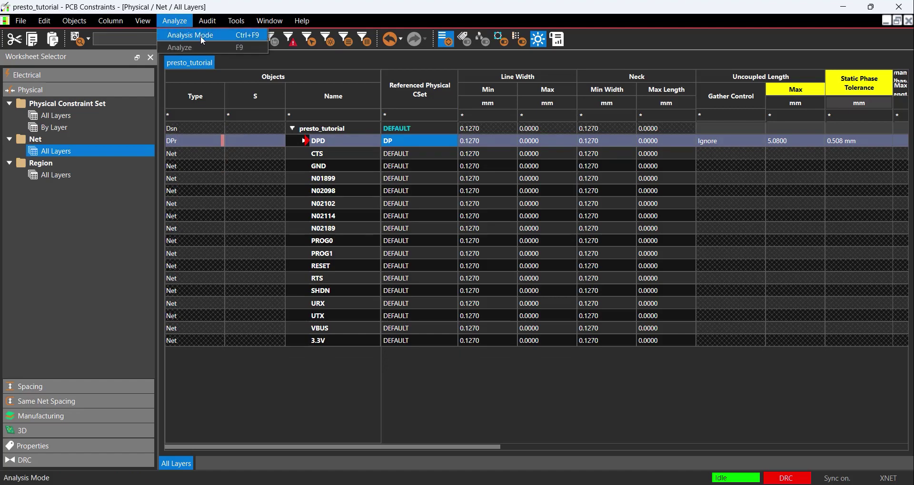
pyautogui.click(230, 38)
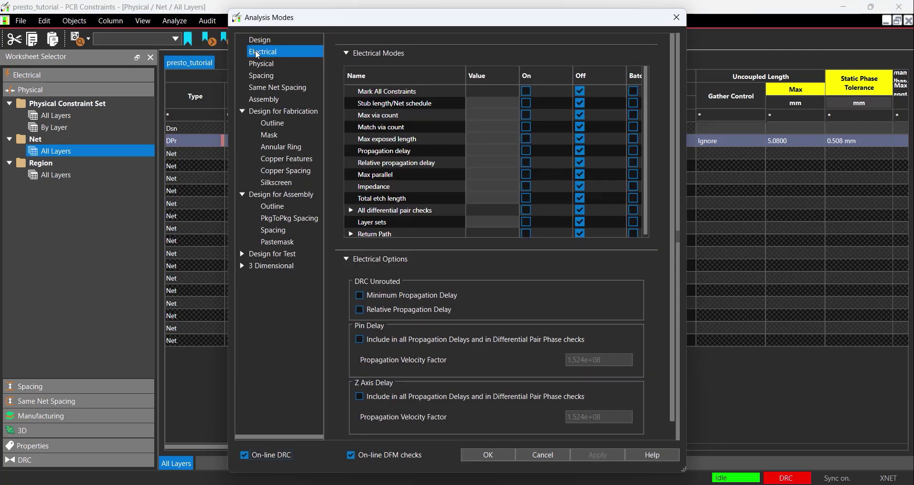
pyautogui.click(527, 211)
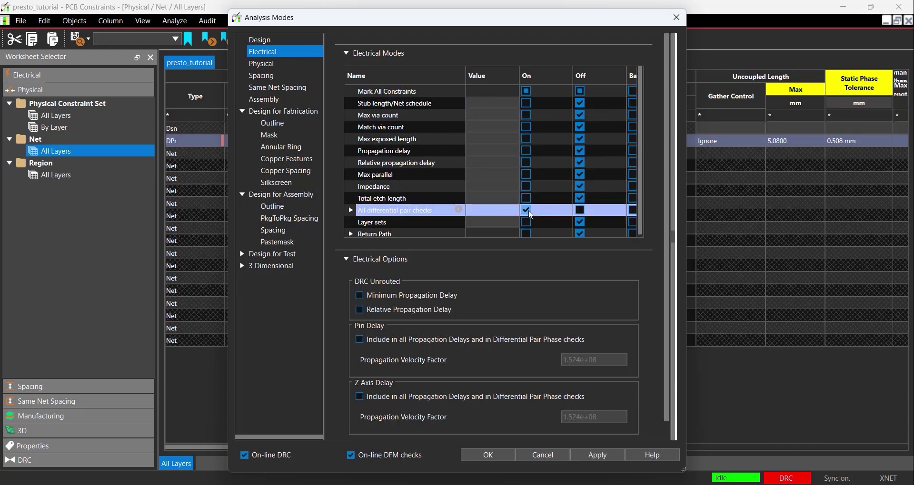
pyautogui.click(594, 456)
pyautogui.click(493, 453)
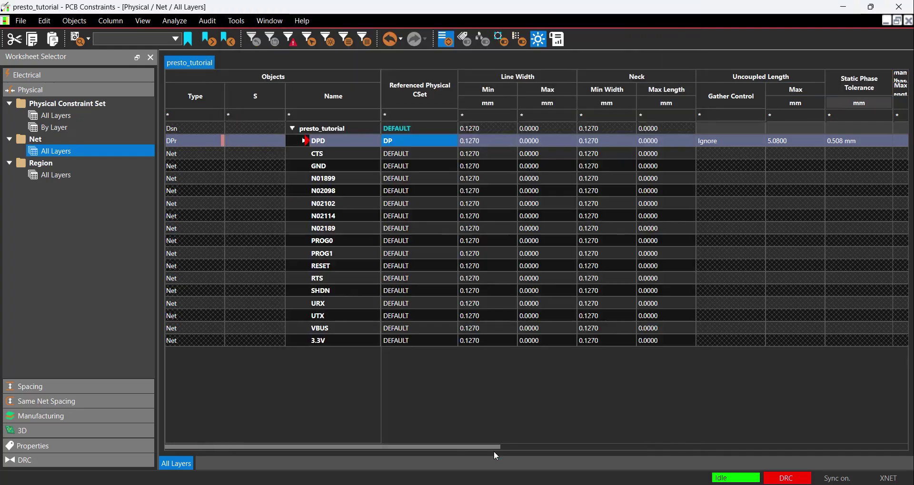
pyautogui.click(898, 5)
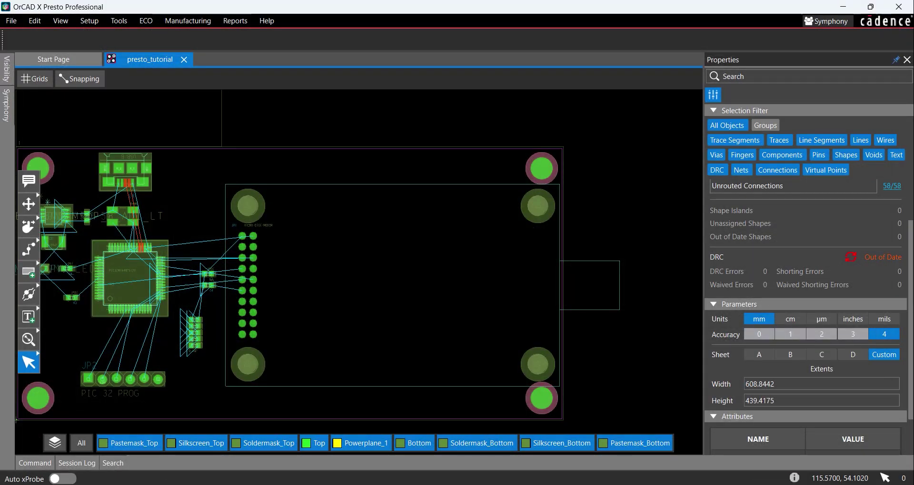
# Step: Limit selection to nets, inspect the D- net's physical and electrical differential pair constraints, then restore selection of all objects and deselect the net
pyautogui.click(733, 125)
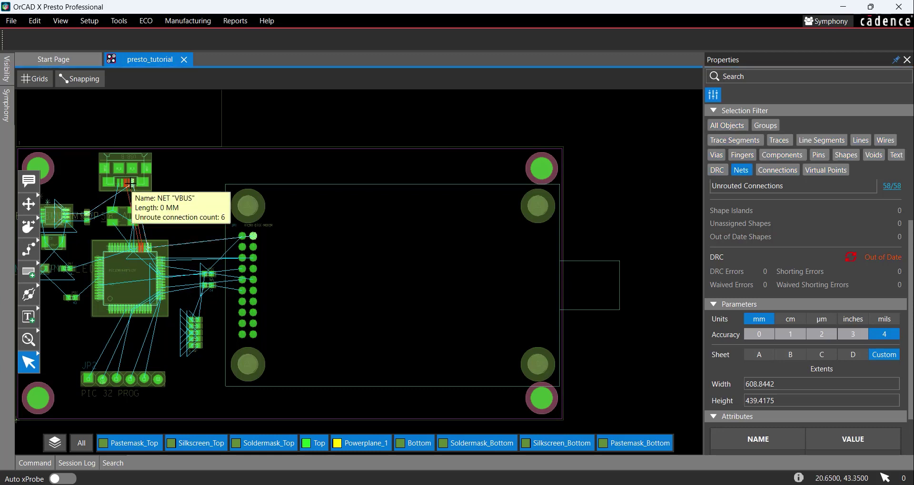
pyautogui.click(129, 182)
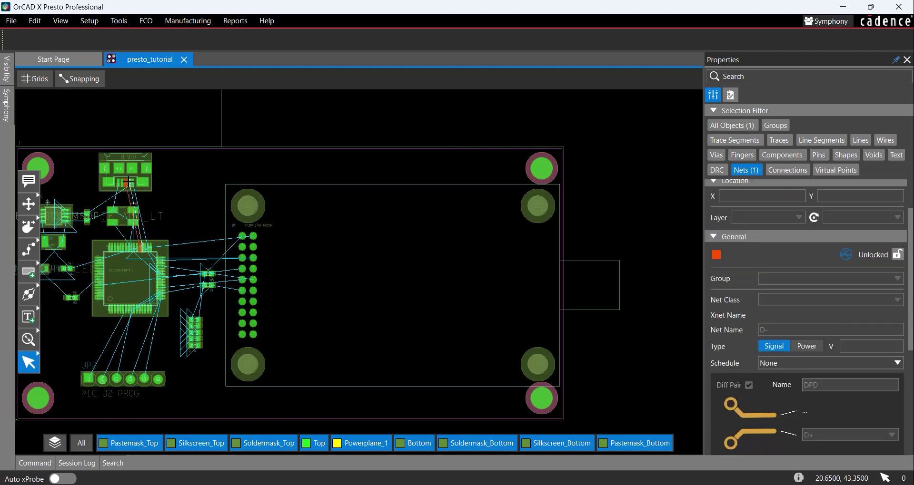
pyautogui.click(732, 95)
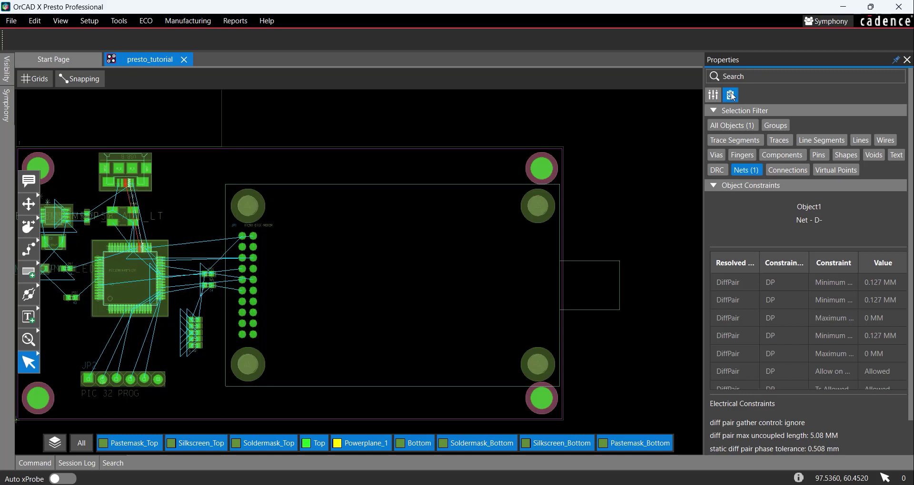
pyautogui.scroll(-1, 804, 214)
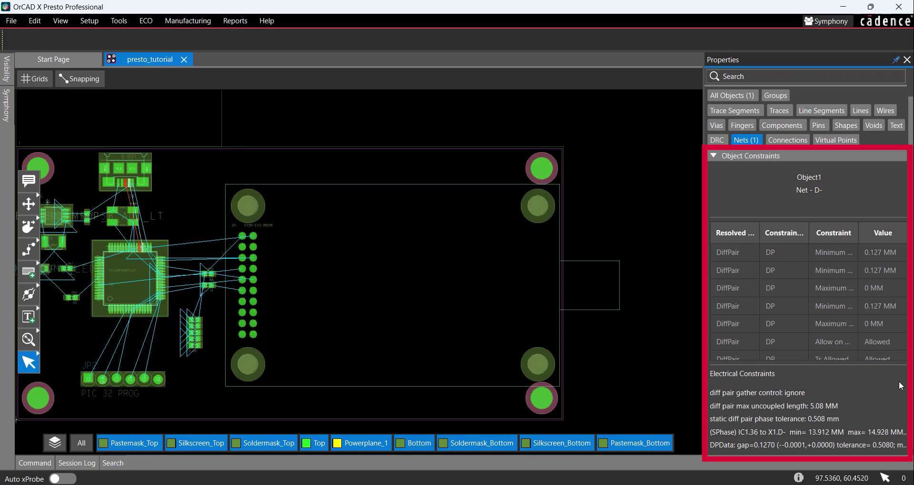
pyautogui.click(750, 97)
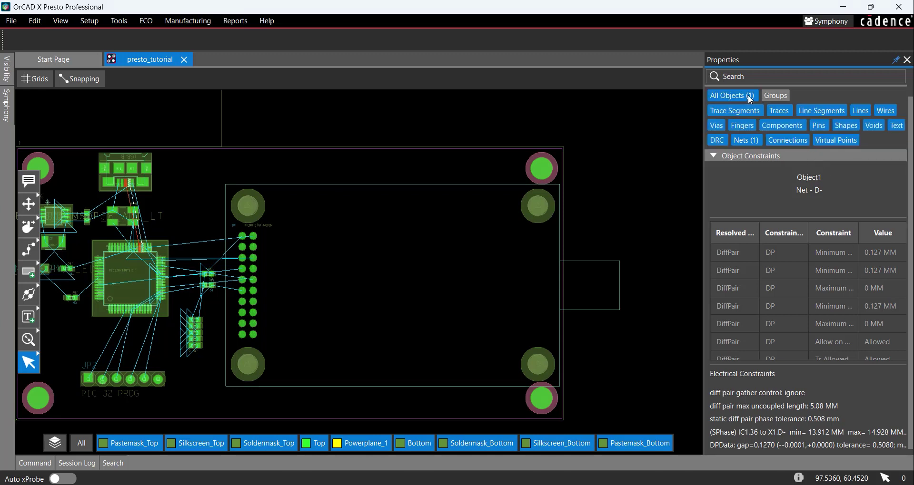
pyautogui.click(203, 187)
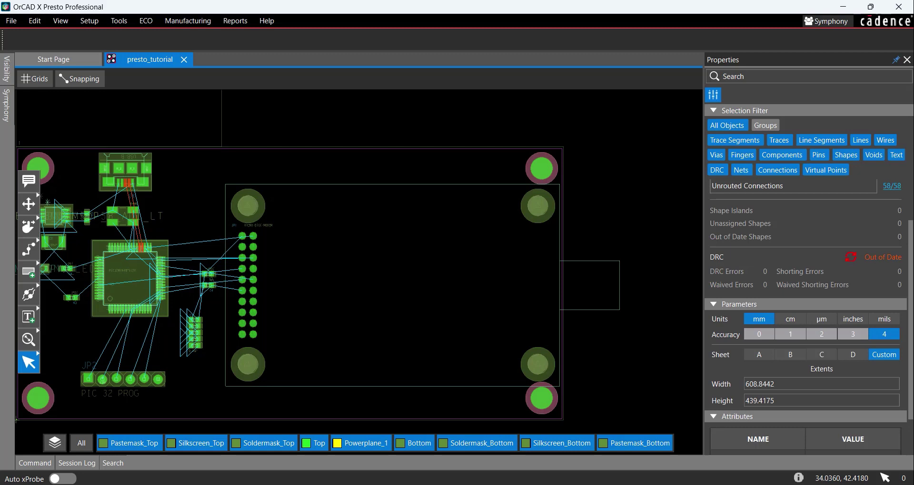
# Step: Route the D+/D- differential pair on the Top layer from the USB connector X1 past crystal Y1 to its microcontroller pins, then end routing
pyautogui.click(27, 252)
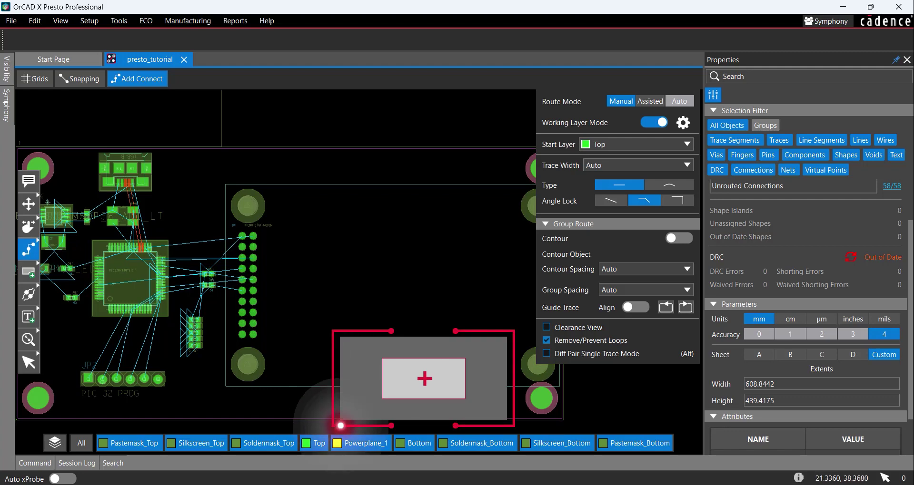
pyautogui.scroll(2, 124, 198)
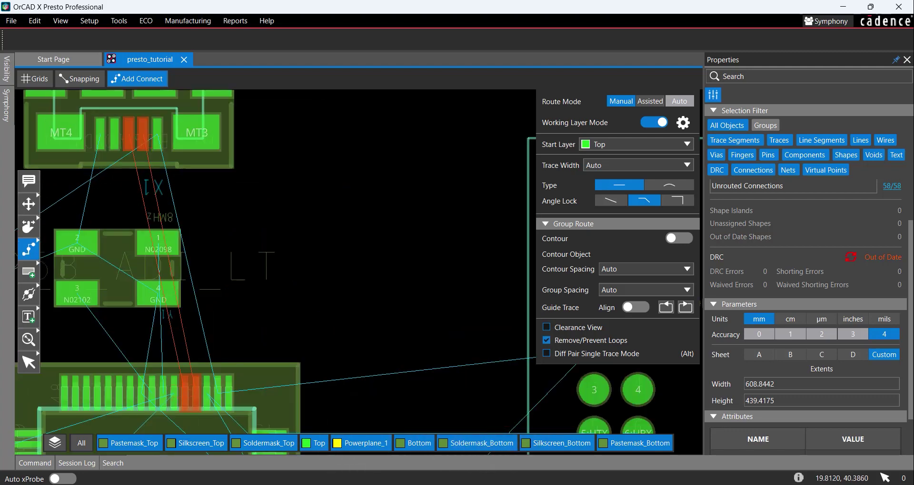
pyautogui.click(145, 147)
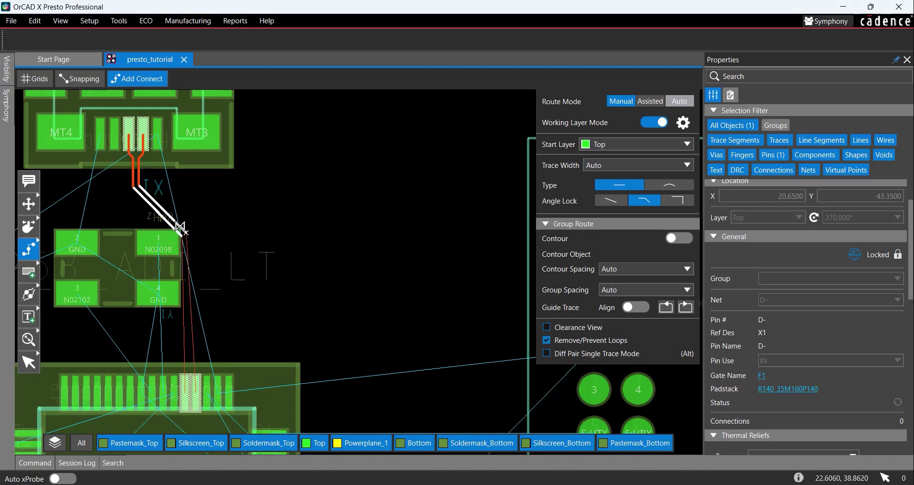
pyautogui.click(180, 229)
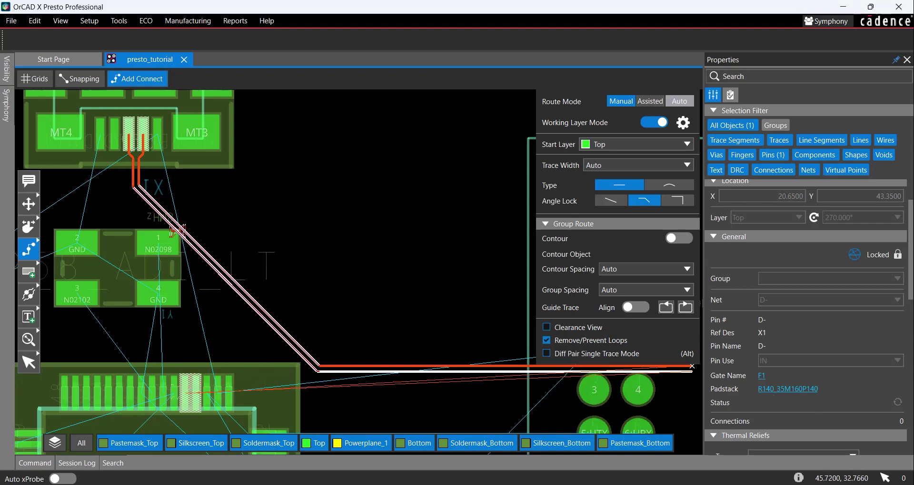
pyautogui.moveTo(910, 285); pyautogui.dragTo(912, 433)
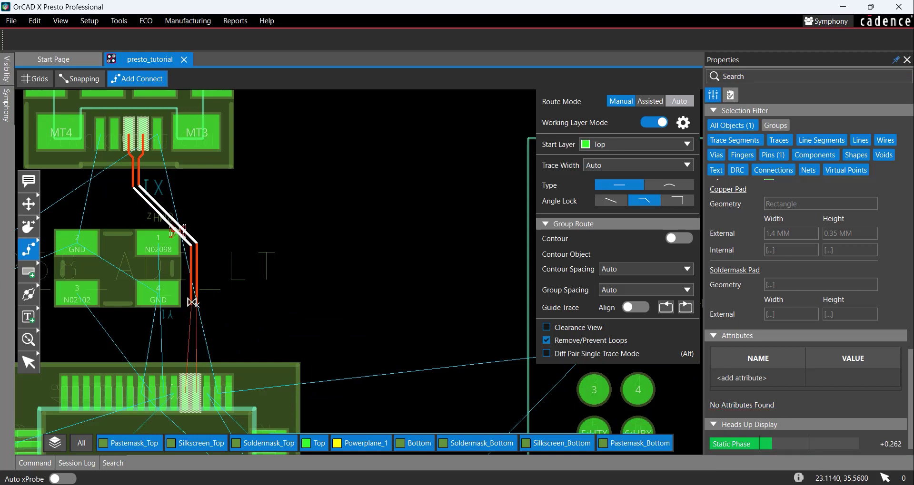
pyautogui.click(192, 303)
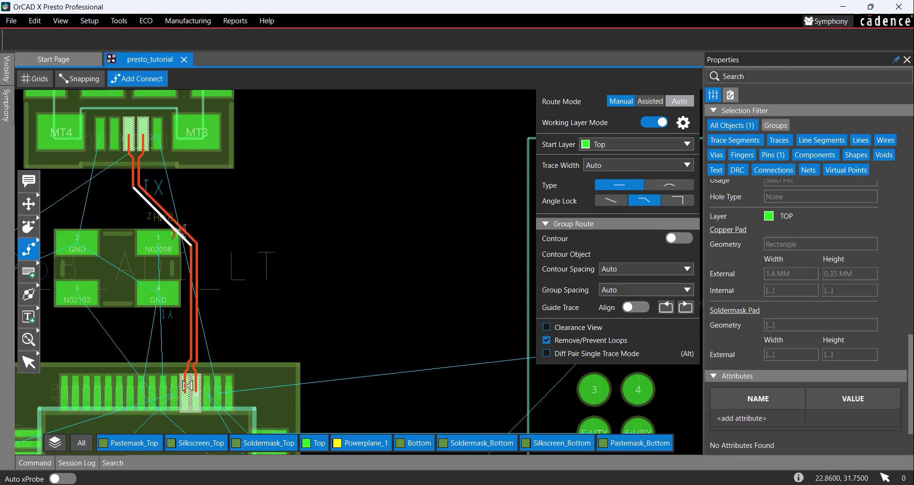
pyautogui.click(187, 386)
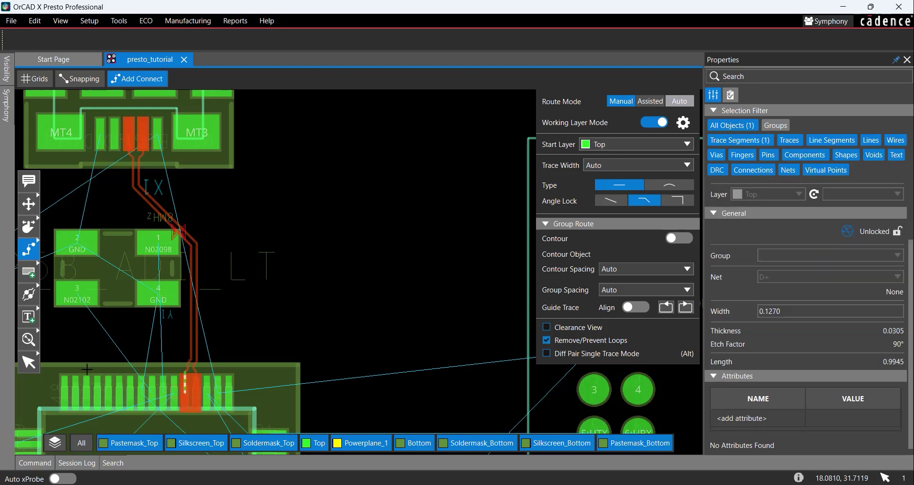
pyautogui.click(33, 369)
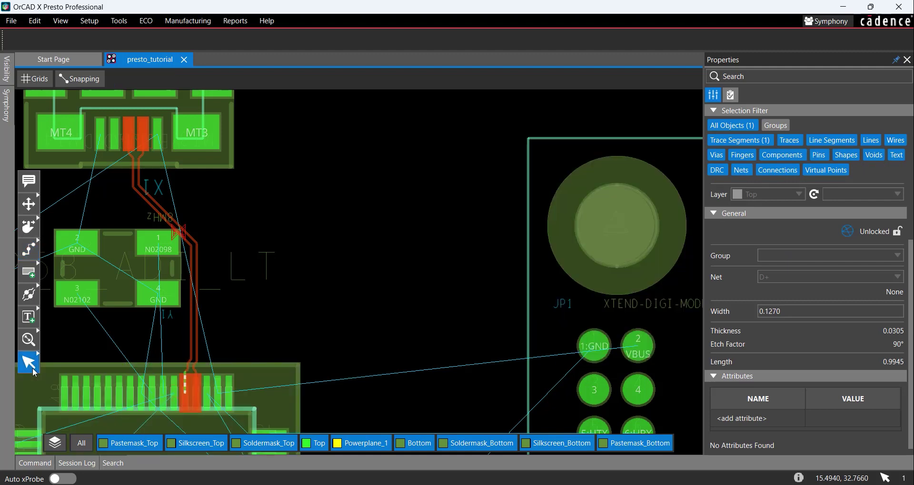
# Step: List the board's DRC errors and examine the first line-to-SMD-pin spacing violation beside pin 1 of Y1
pyautogui.click(345, 275)
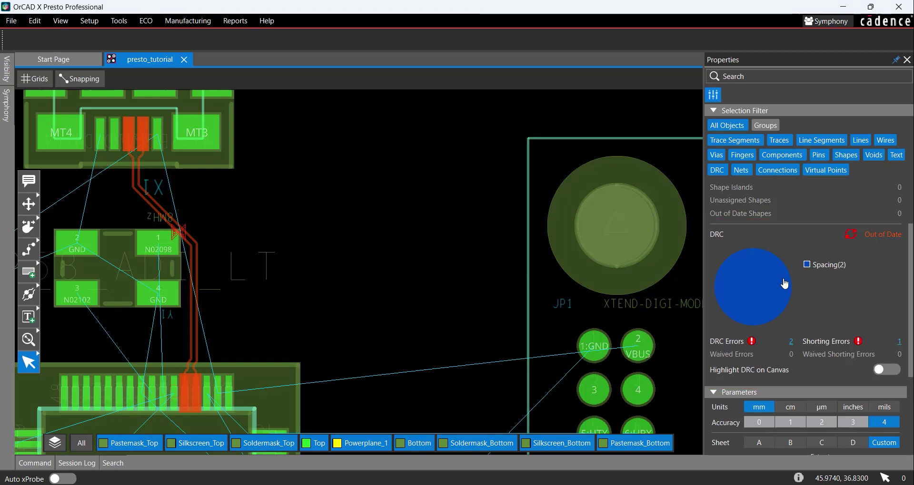
pyautogui.click(791, 342)
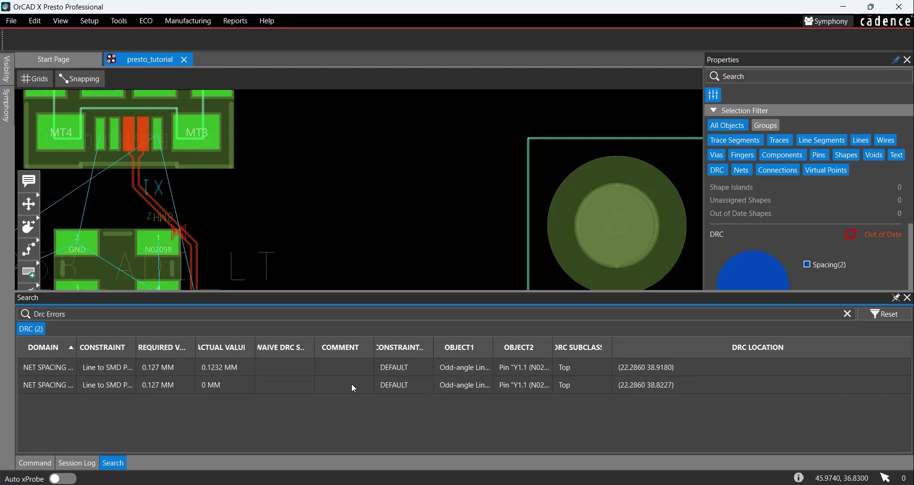
pyautogui.click(165, 368)
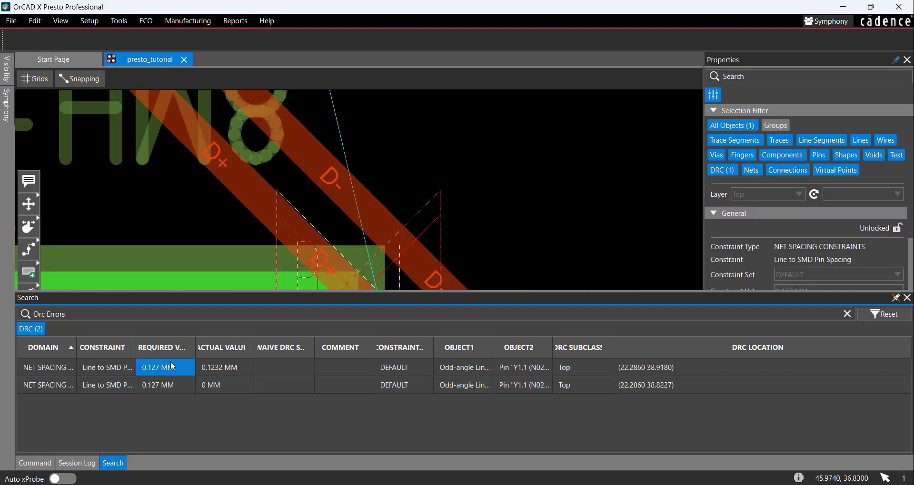
pyautogui.moveTo(306, 263)
pyautogui.scroll(-2, 314, 229)
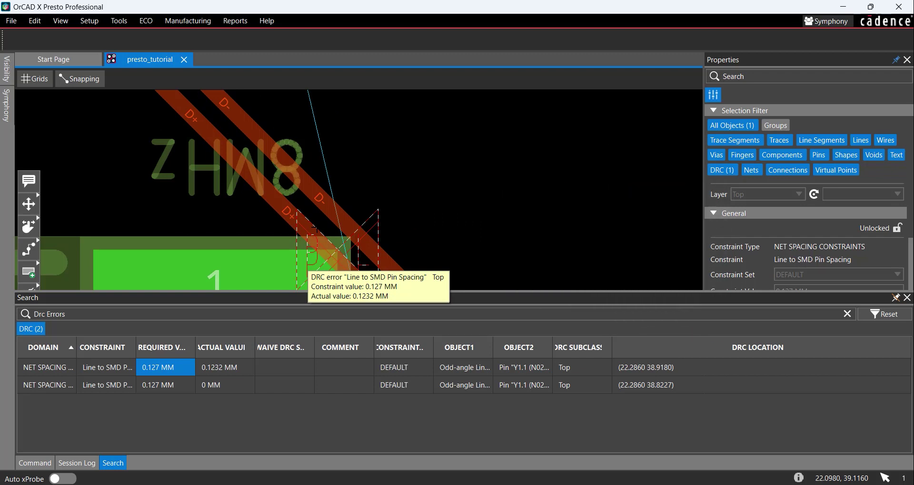
# Step: Slide the diagonal segments of the D+/D- pair away from pin 1 of Y1 to clear the spacing violations
pyautogui.click(32, 229)
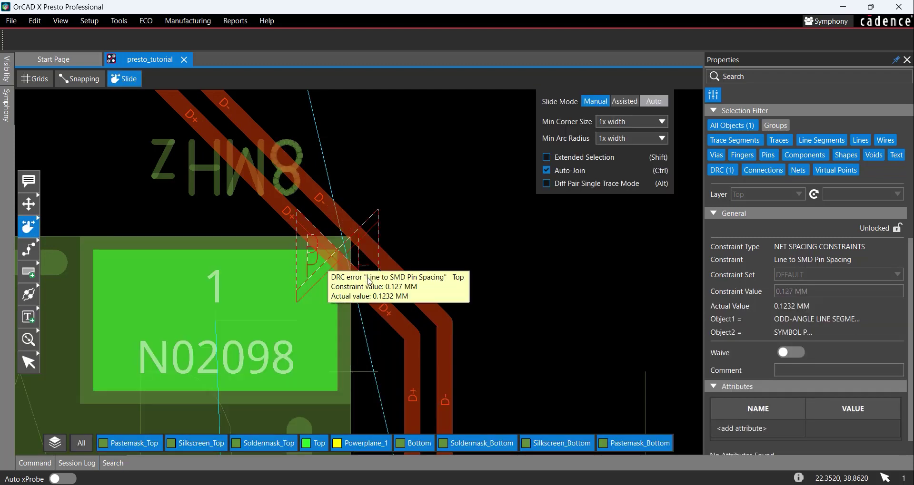
pyautogui.click(379, 303)
pyautogui.moveTo(380, 303)
pyautogui.mouseDown()
pyautogui.moveTo(415, 270)
pyautogui.moveTo(406, 229)
pyautogui.moveTo(413, 237)
pyautogui.mouseUp()
pyautogui.click(413, 237)
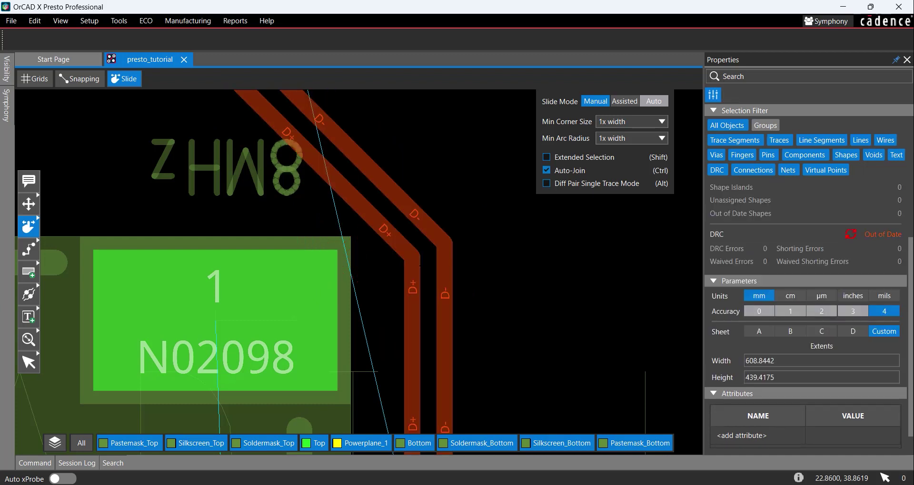
# Step: Update the board's design rule check status and leave the Slide command
pyautogui.scroll(-6, 436, 262)
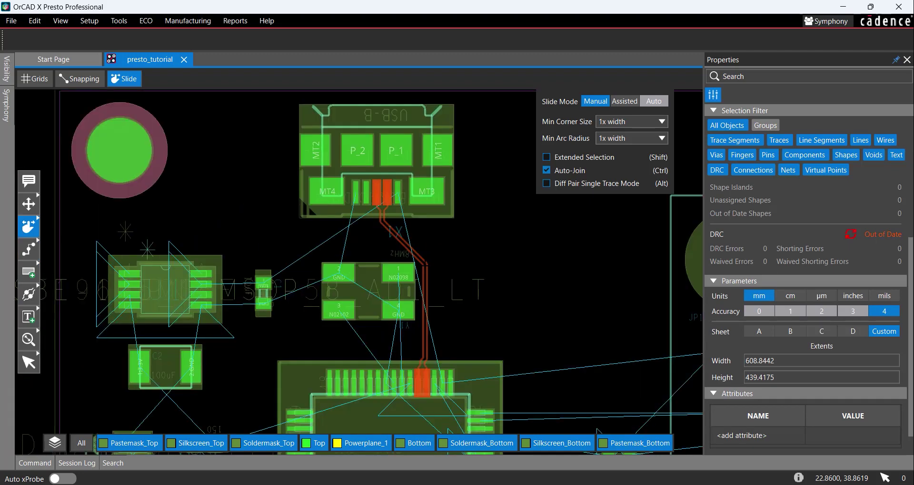
pyautogui.click(850, 234)
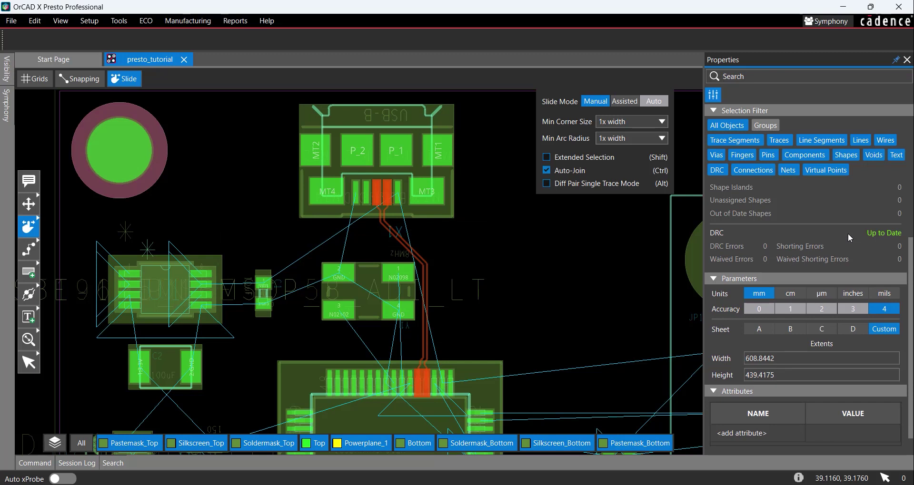
pyautogui.click(21, 369)
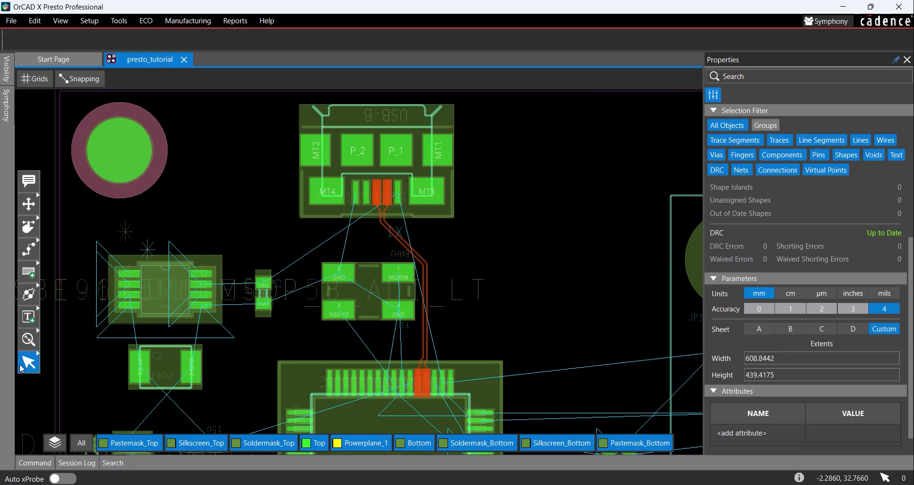